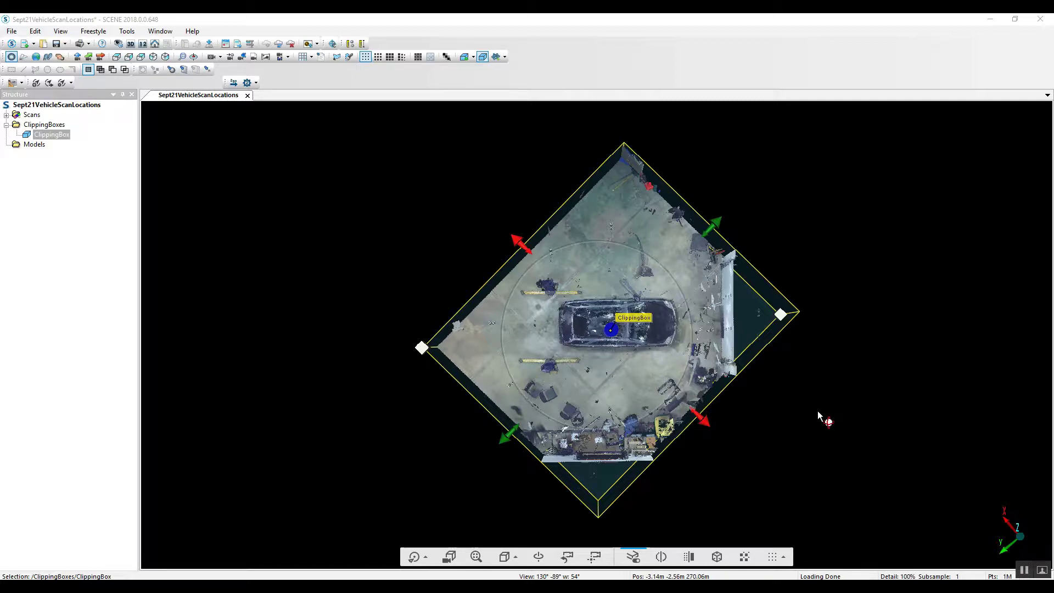
# - Raise the clipping box's top face so the garage walls and lift fall inside, then return to top view
pyautogui.scroll(3, 818, 415)
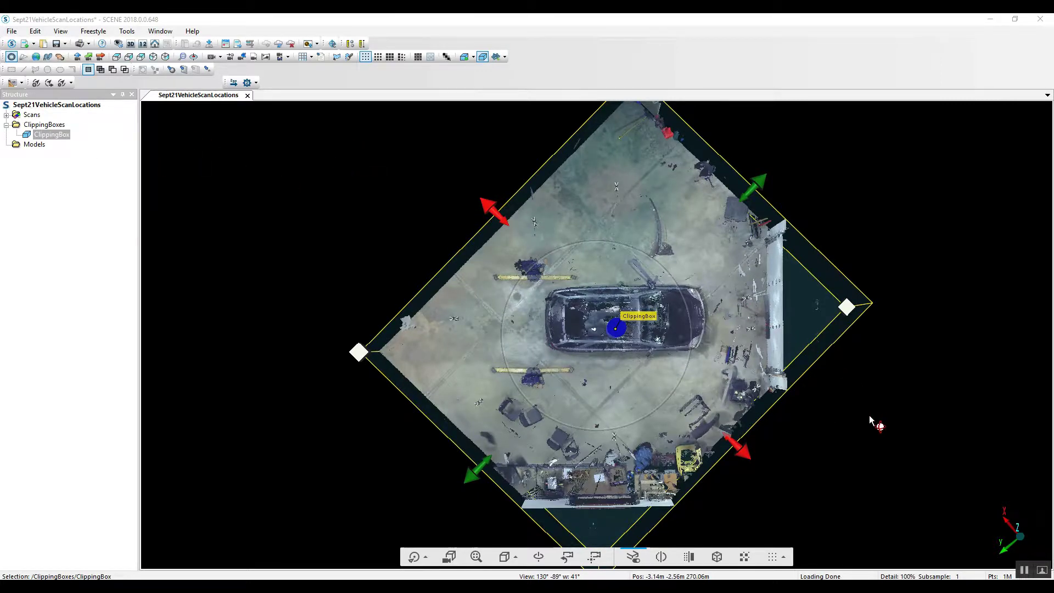
pyautogui.moveTo(867, 422); pyautogui.dragTo(737, 278)
pyautogui.moveTo(615, 319)
pyautogui.mouseDown()
pyautogui.moveTo(612, 183)
pyautogui.moveTo(614, 307)
pyautogui.mouseUp()
pyautogui.moveTo(902, 282); pyautogui.dragTo(922, 455)
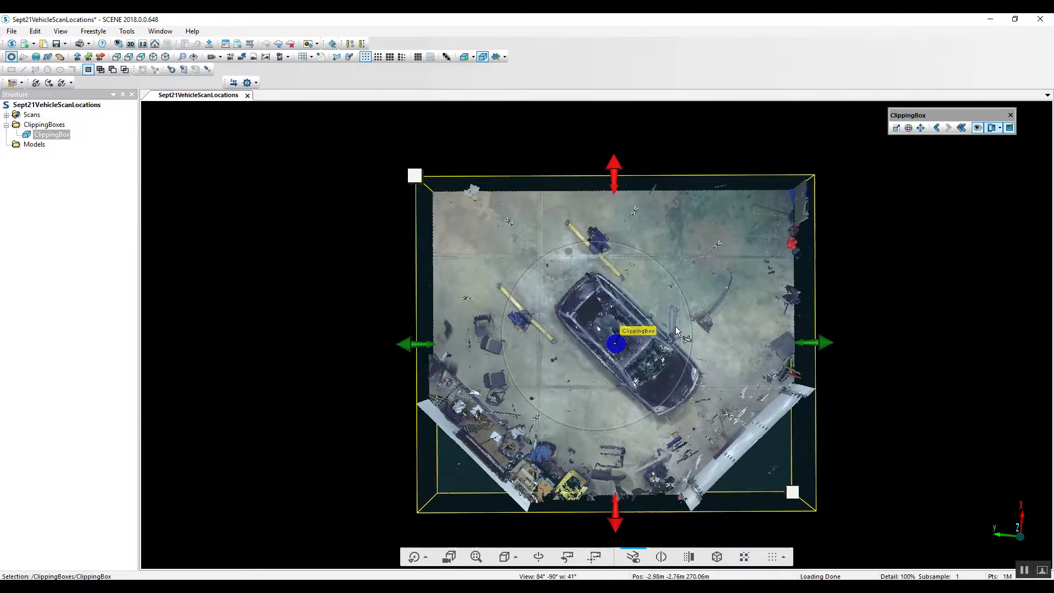
pyautogui.scroll(2, 621, 275)
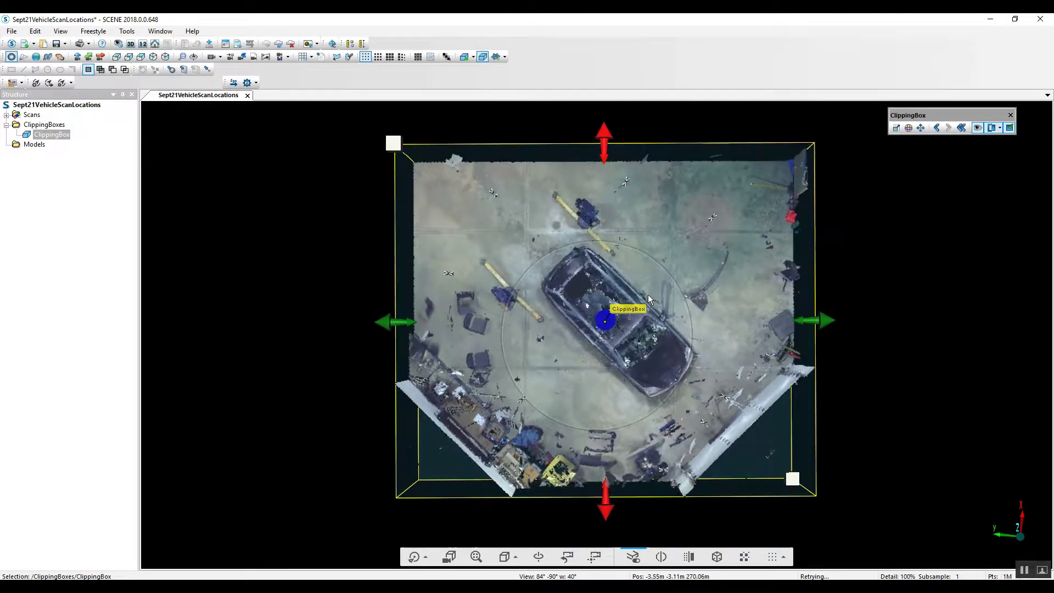
pyautogui.scroll(3, 644, 297)
pyautogui.scroll(-2, 641, 298)
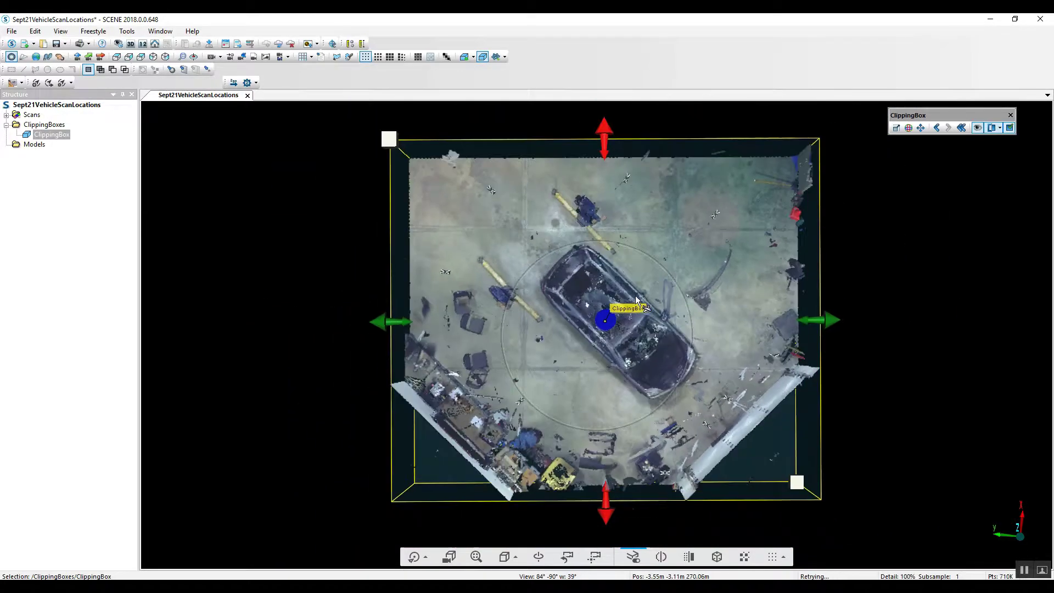
pyautogui.moveTo(925, 377)
pyautogui.mouseDown()
pyautogui.moveTo(906, 259)
pyautogui.moveTo(913, 375)
pyautogui.mouseUp()
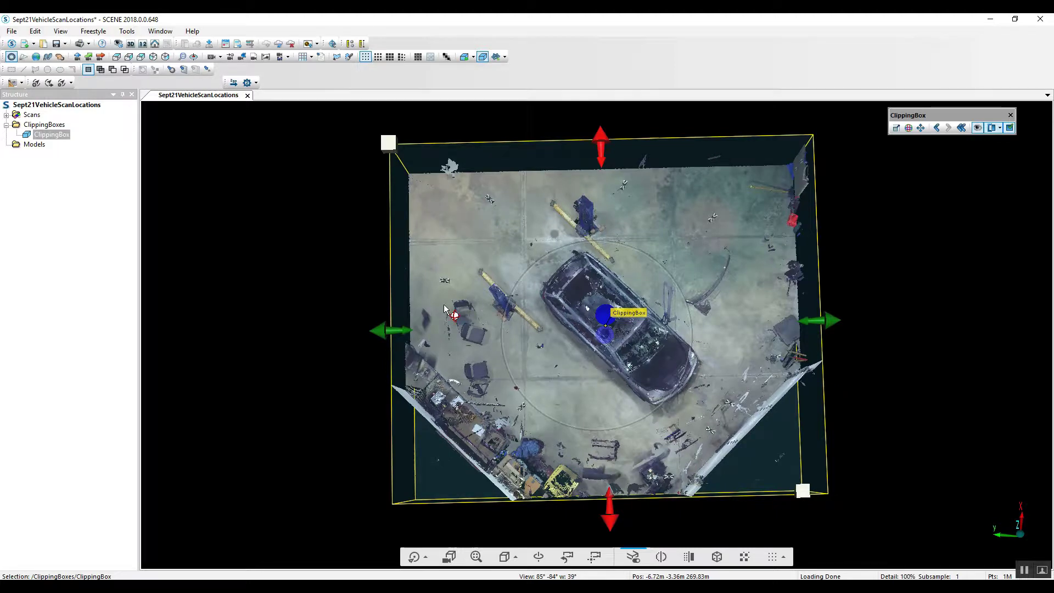
pyautogui.scroll(3, 373, 305)
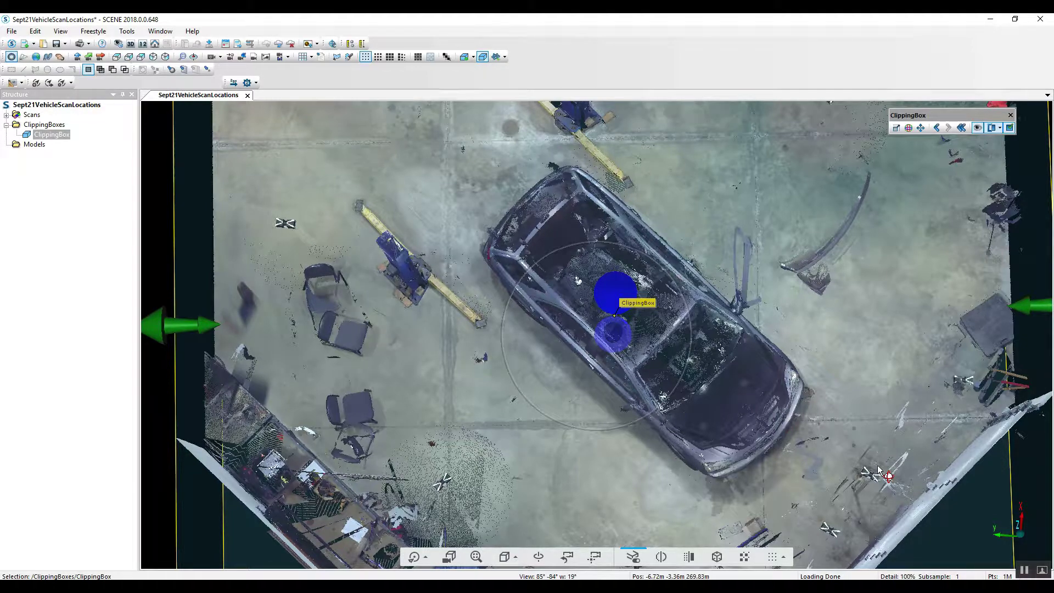
pyautogui.scroll(-2, 889, 467)
pyautogui.scroll(-3, 848, 397)
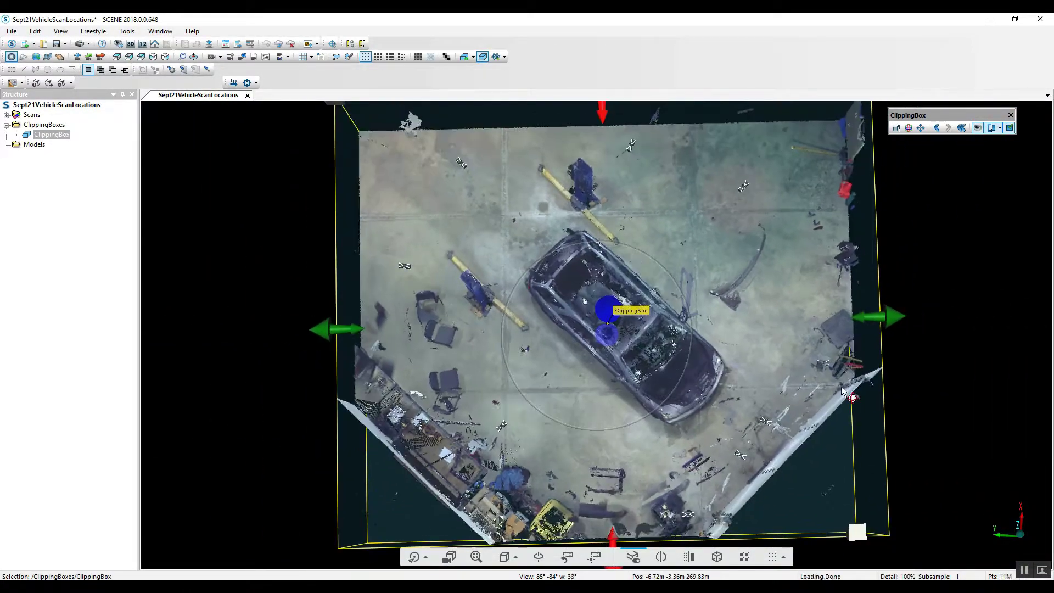
pyautogui.moveTo(875, 426); pyautogui.dragTo(959, 423)
pyautogui.moveTo(803, 296); pyautogui.dragTo(605, 286)
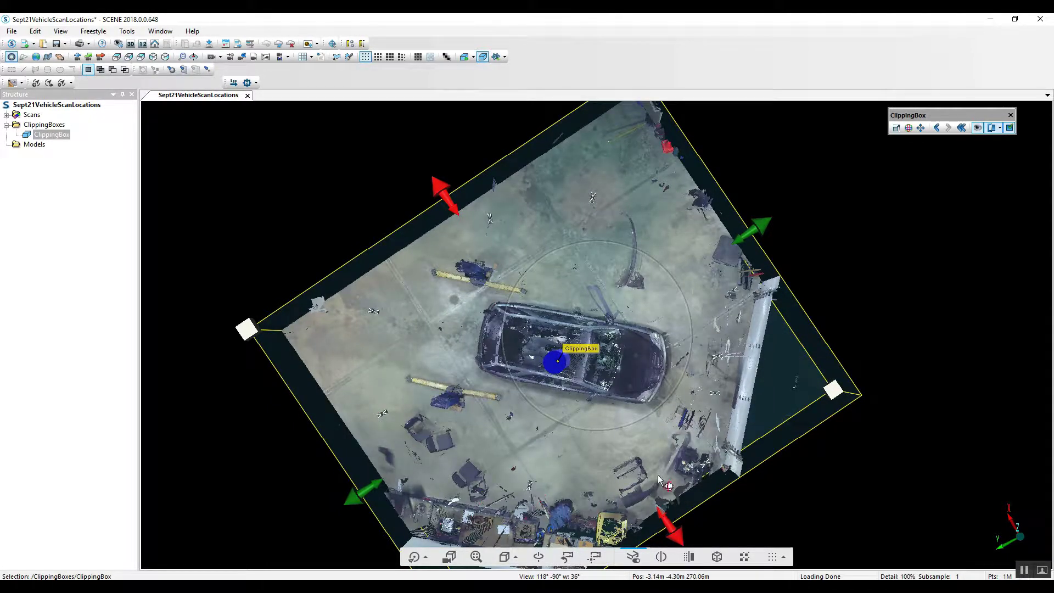
pyautogui.scroll(1, 717, 479)
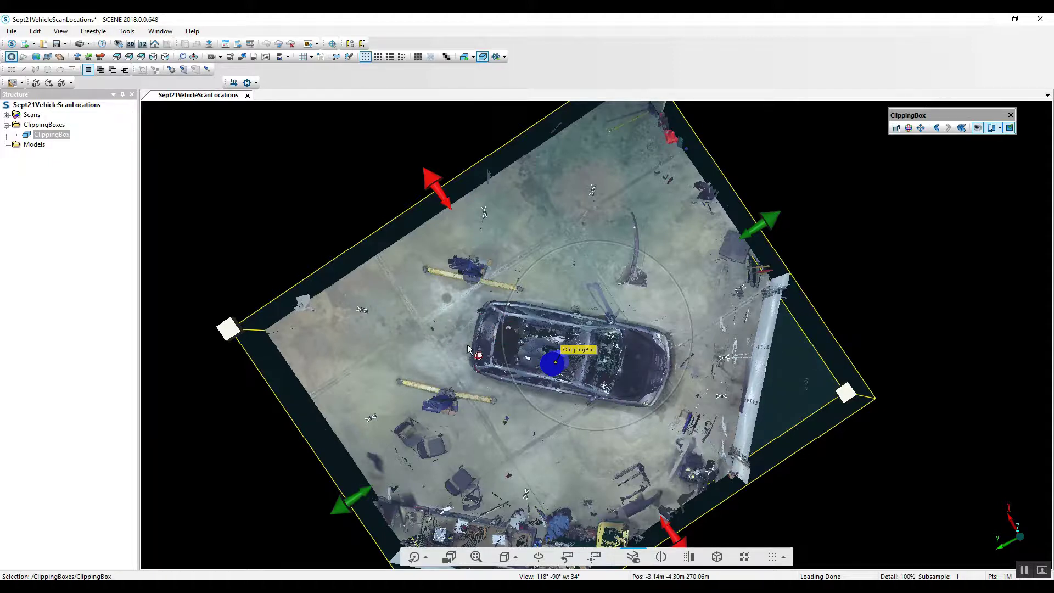
# - Zoom toward the car and orbit down to a low side view beside the workbench wall
pyautogui.moveTo(493, 351); pyautogui.dragTo(448, 423)
pyautogui.moveTo(447, 382); pyautogui.dragTo(386, 471)
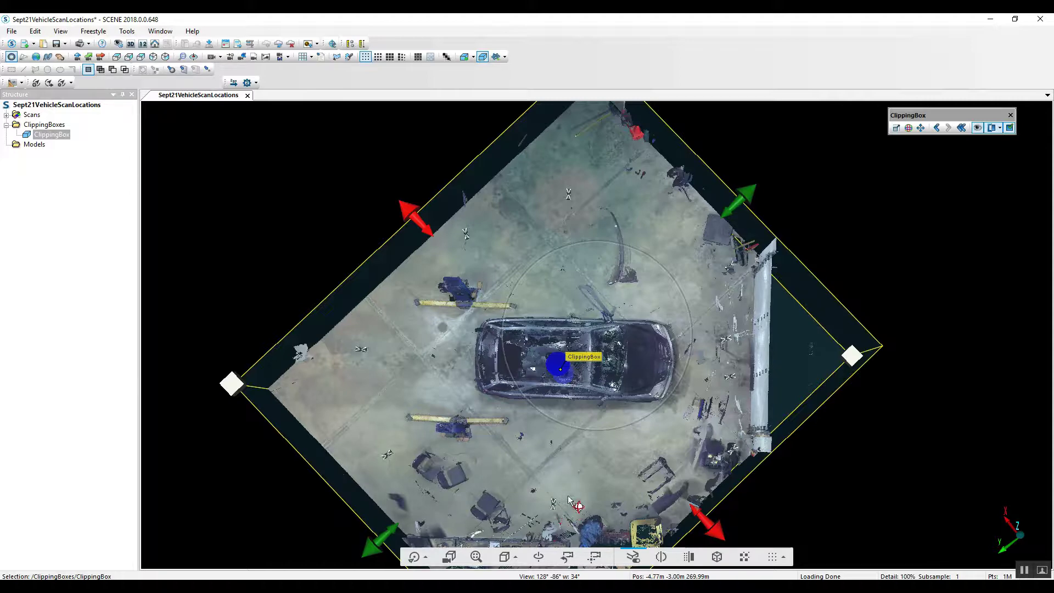
pyautogui.scroll(5, 568, 391)
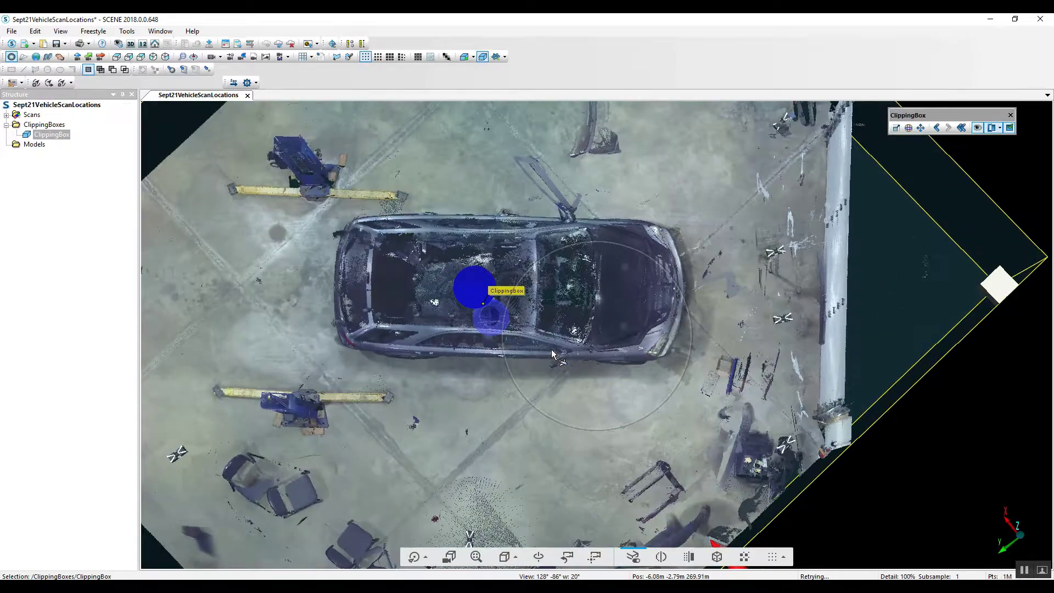
pyautogui.scroll(1, 552, 350)
pyautogui.scroll(1, 553, 351)
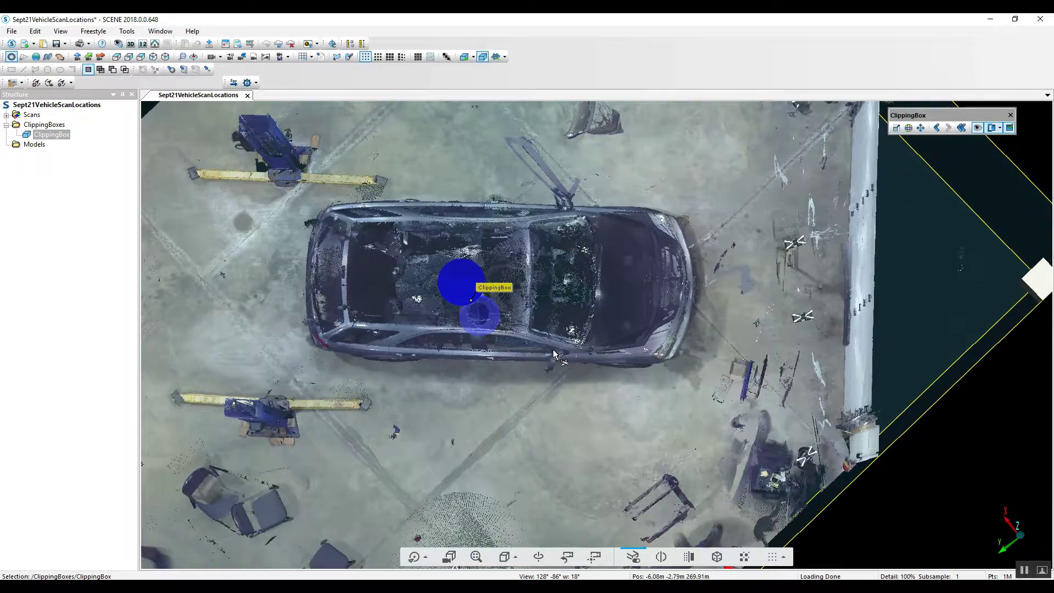
pyautogui.moveTo(618, 358); pyautogui.dragTo(654, 472)
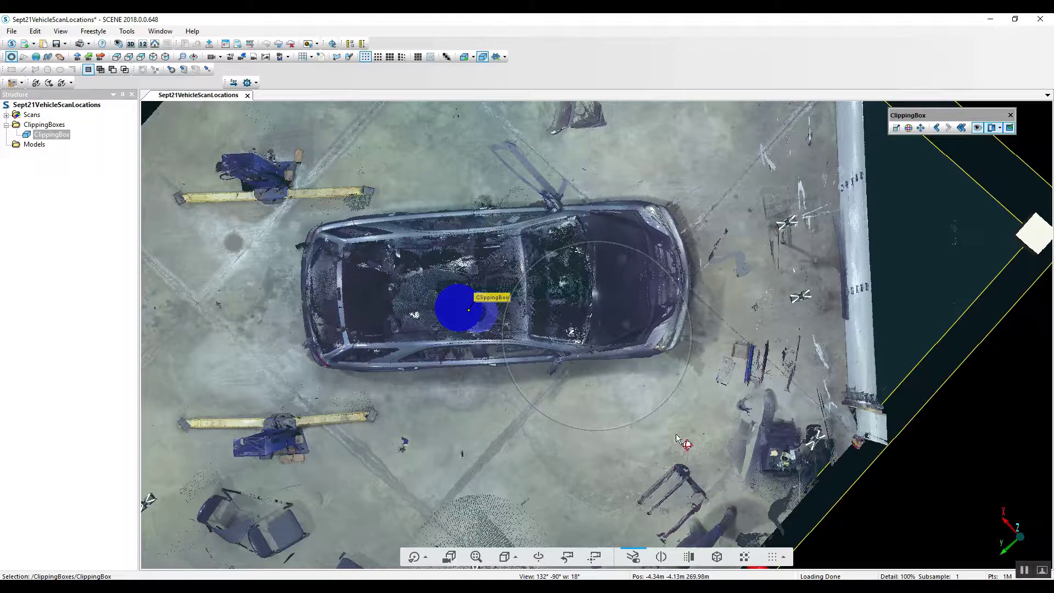
pyautogui.moveTo(692, 428); pyautogui.dragTo(696, 453, button='right')
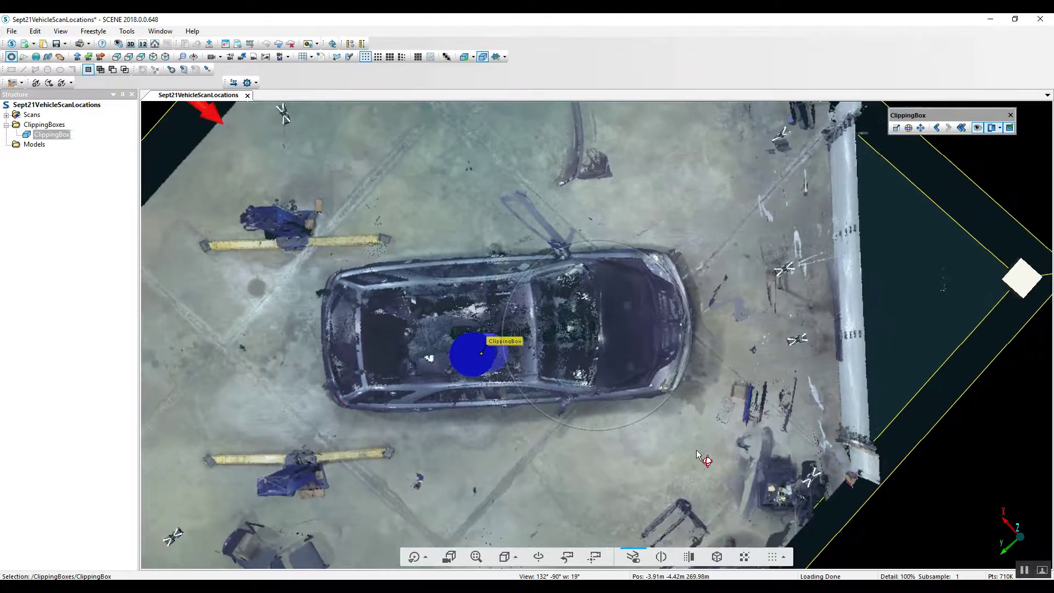
pyautogui.moveTo(693, 441); pyautogui.dragTo(652, 271)
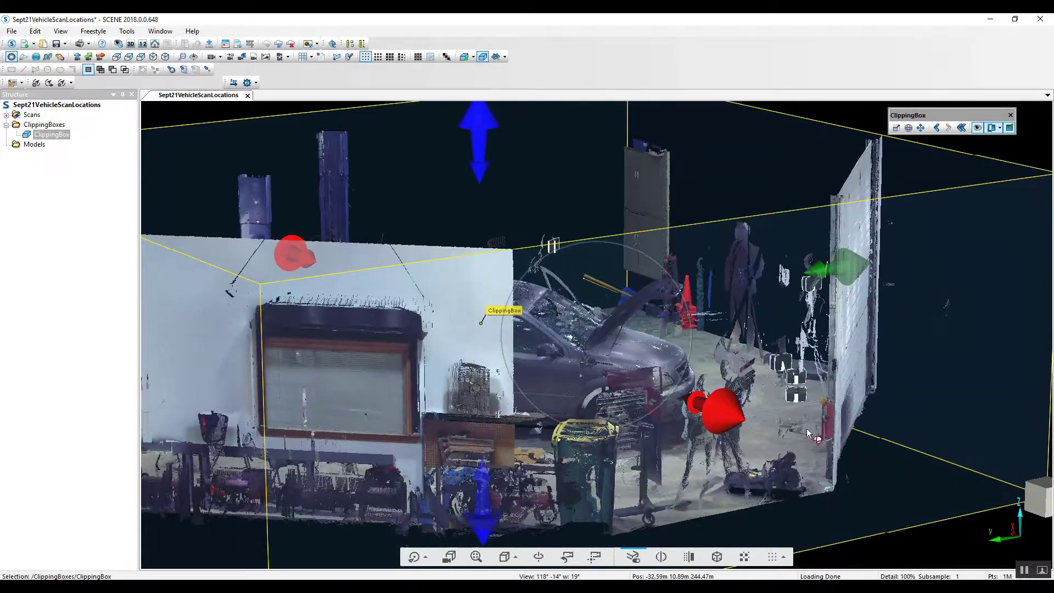
# - Zoom in and recentre for a straight top-down view of the car's front and nearby targets
pyautogui.moveTo(806, 419); pyautogui.dragTo(796, 396)
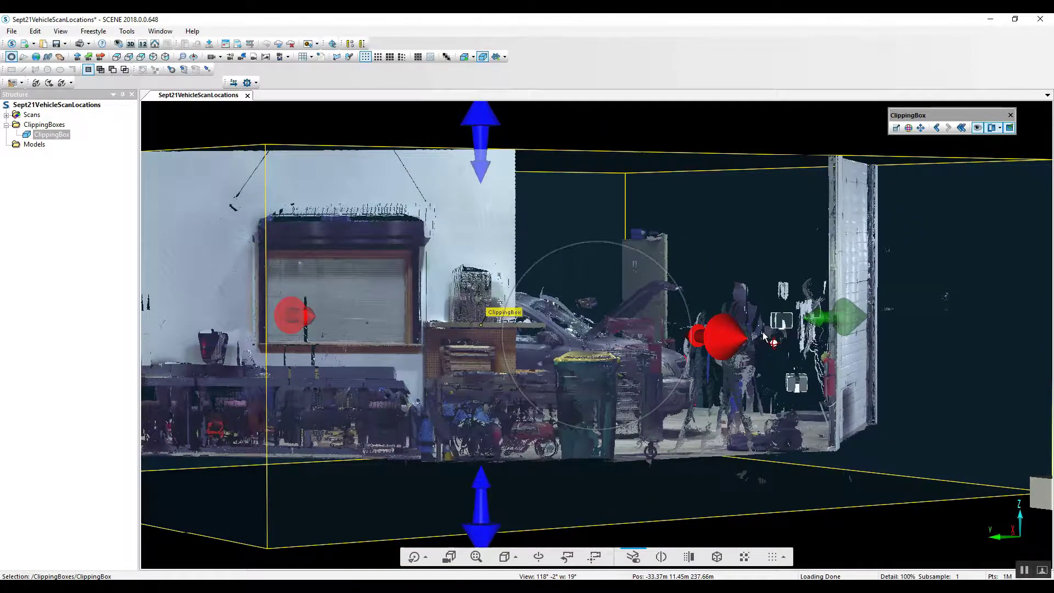
pyautogui.scroll(3, 792, 325)
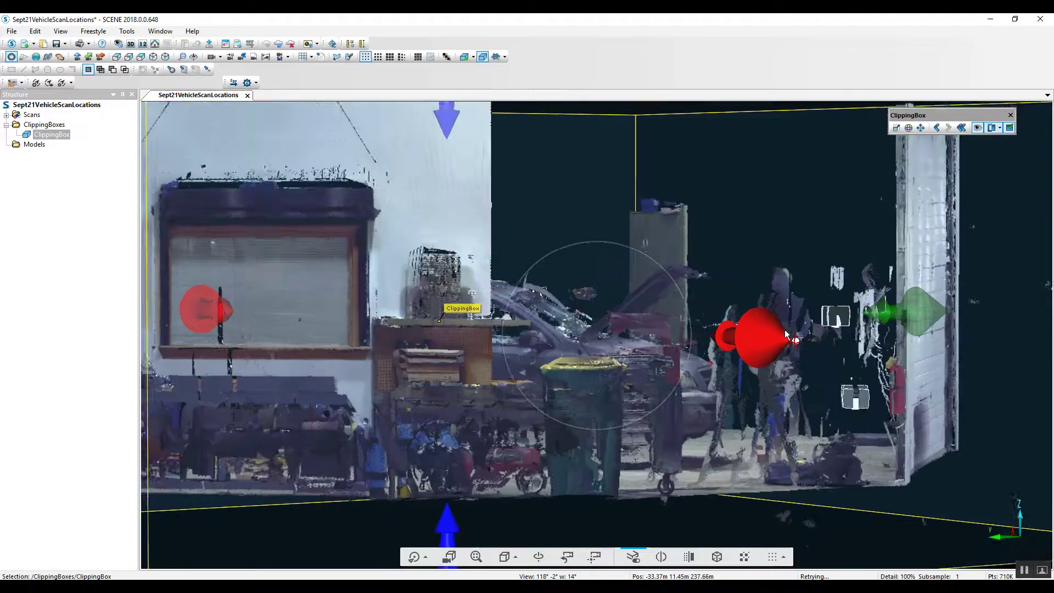
pyautogui.scroll(3, 679, 325)
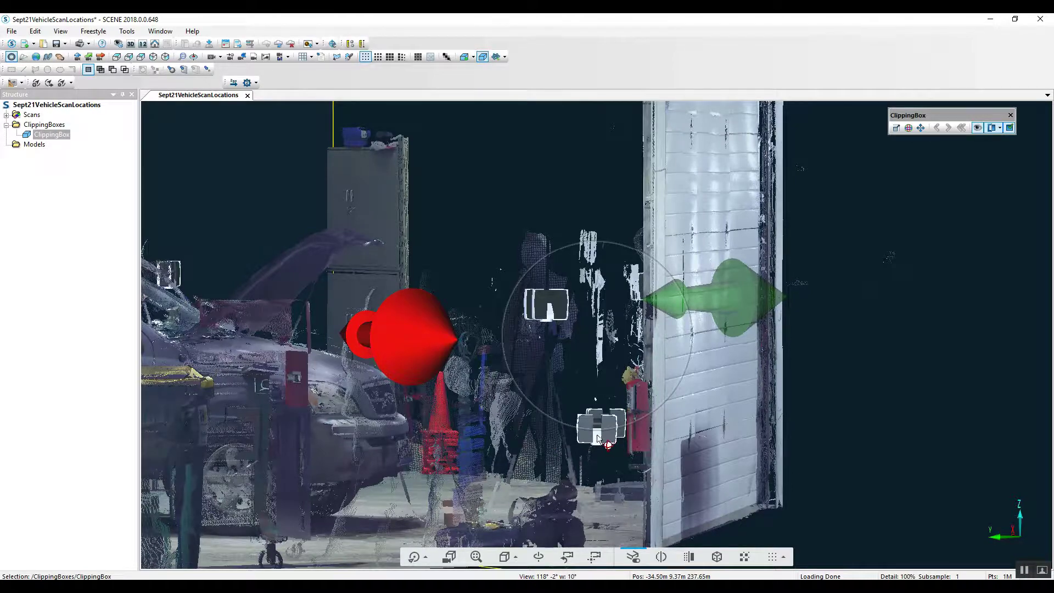
pyautogui.moveTo(807, 365); pyautogui.dragTo(767, 484)
pyautogui.moveTo(767, 486); pyautogui.dragTo(396, 348, button='right')
pyautogui.moveTo(396, 348); pyautogui.dragTo(405, 443)
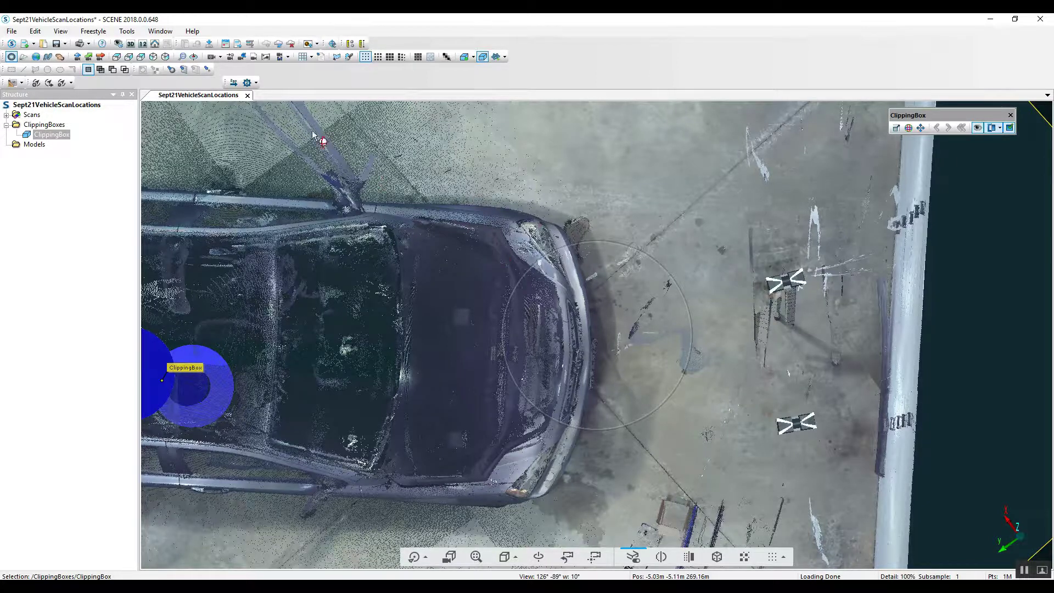
# - Start a distance measurement at the car's front bumper, then leave measure mode
pyautogui.click(363, 44)
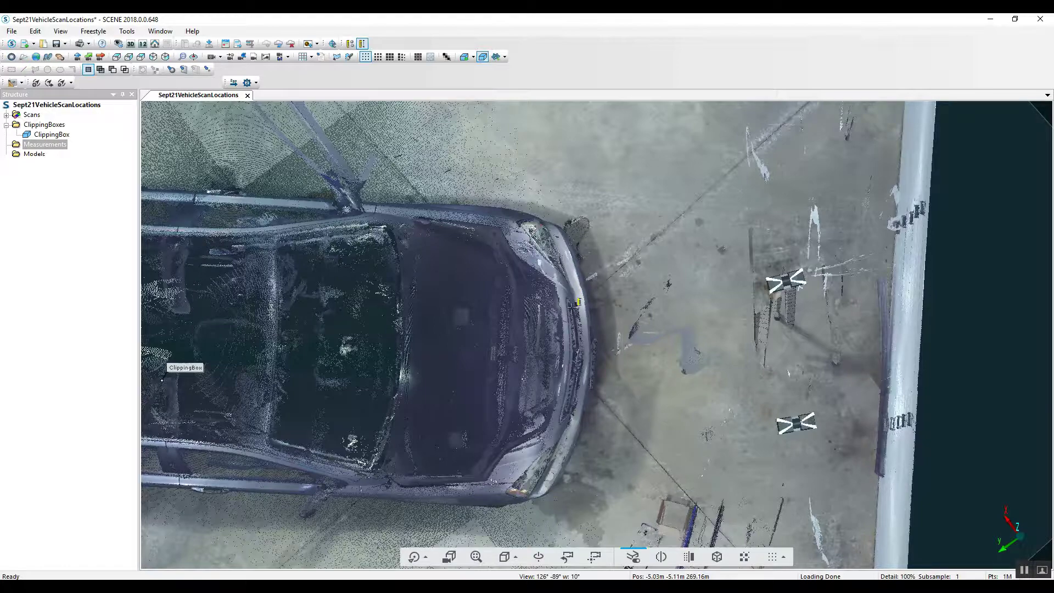
pyautogui.click(810, 435)
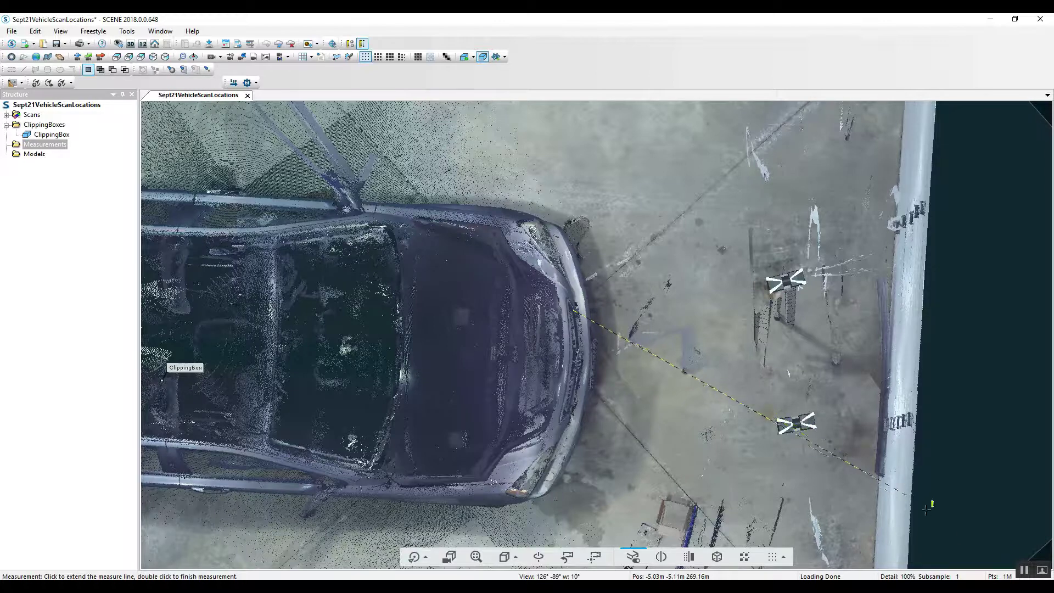
pyautogui.press('Escape')
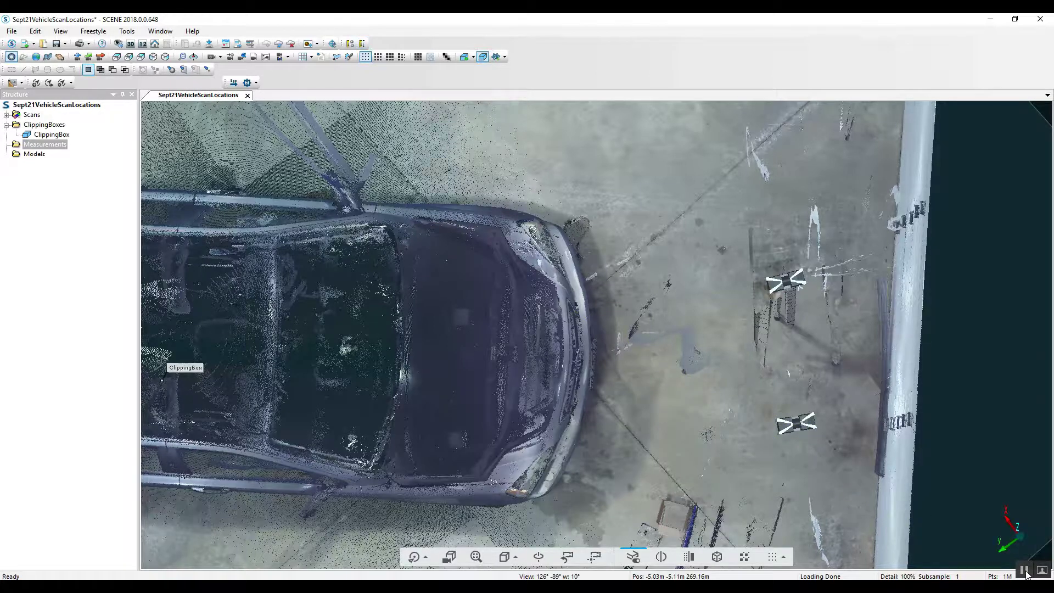
# - Zoom out and pan to see the whole car from above
pyautogui.scroll(-5, 703, 446)
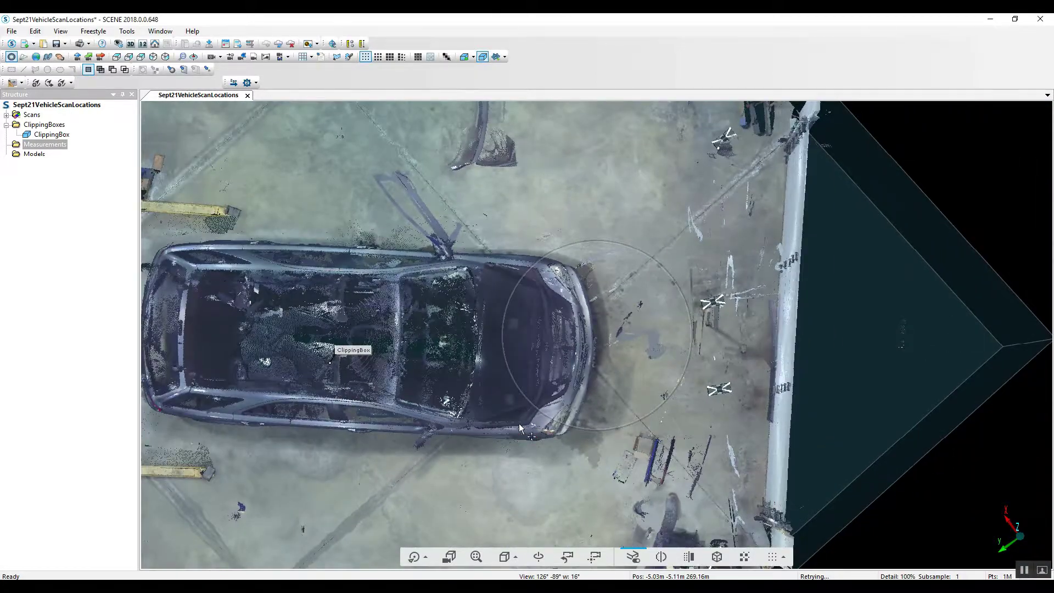
pyautogui.moveTo(521, 427); pyautogui.dragTo(769, 426, button='right')
pyautogui.scroll(-4, 769, 426)
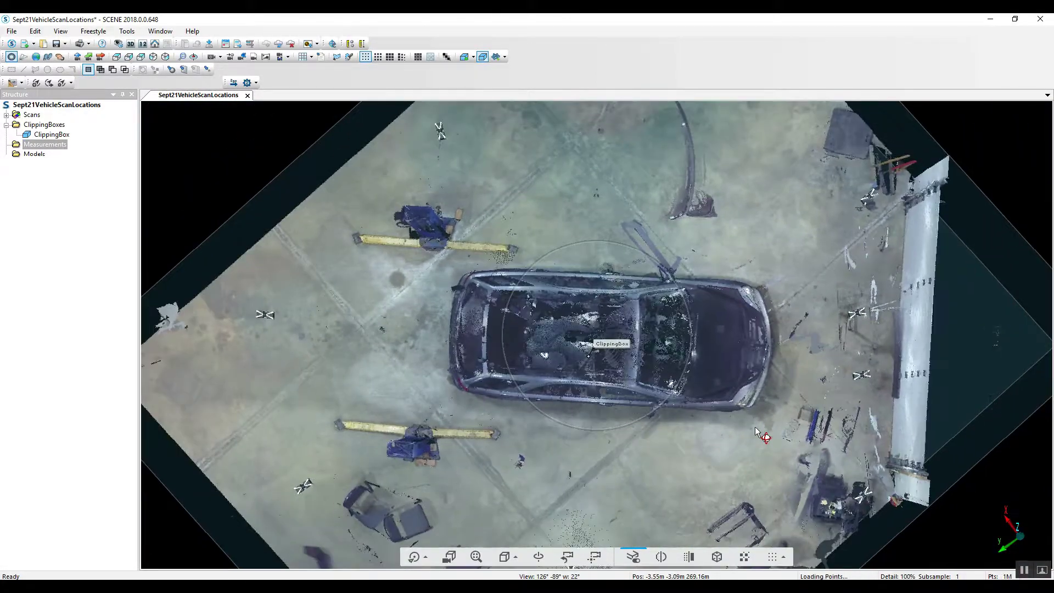
pyautogui.moveTo(760, 423); pyautogui.dragTo(756, 396)
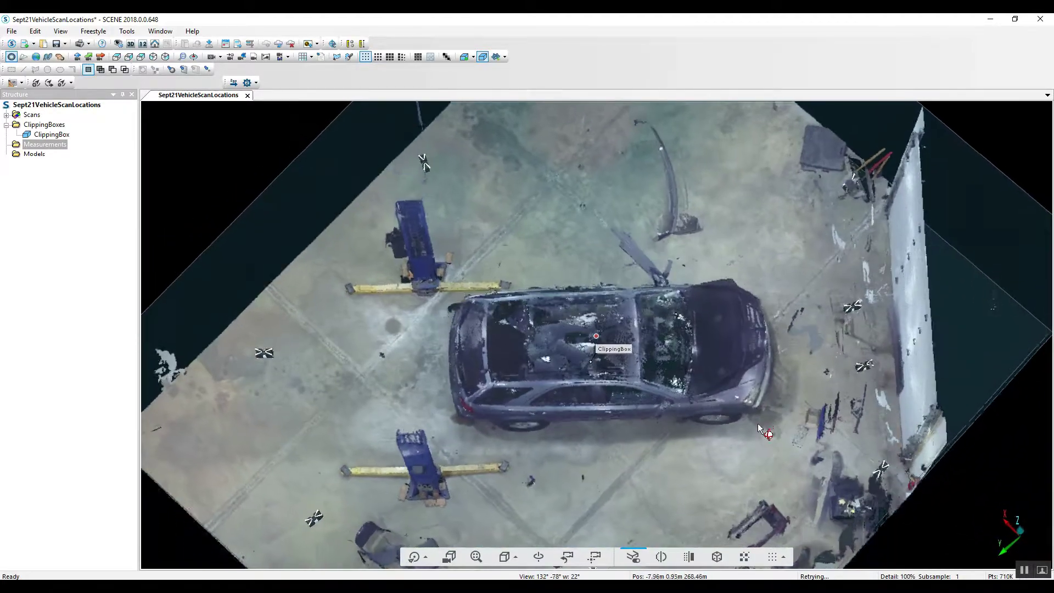
pyautogui.moveTo(758, 423); pyautogui.dragTo(730, 429)
pyautogui.scroll(1, 730, 429)
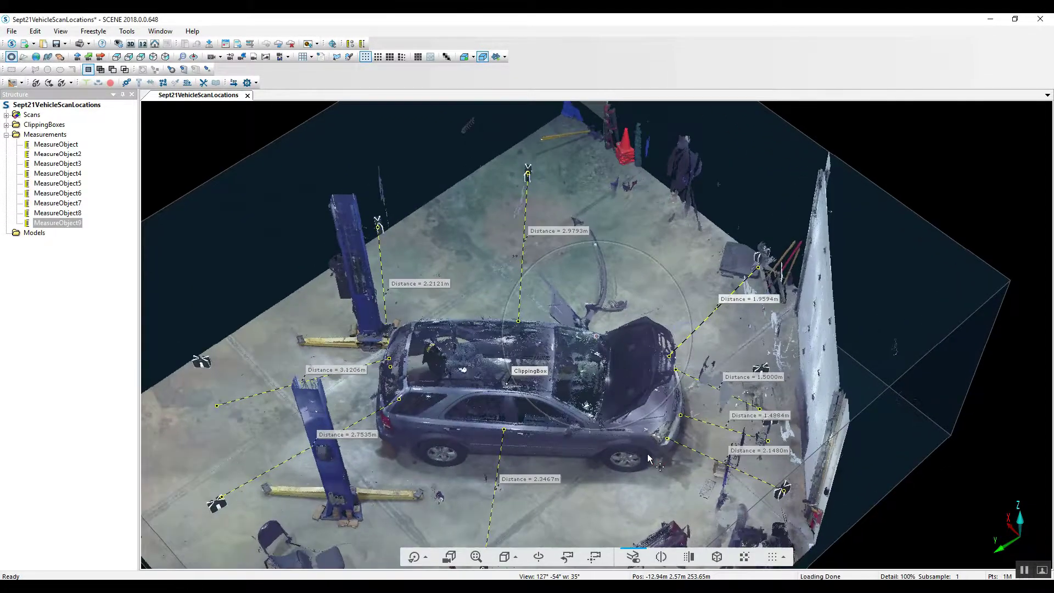
# - Bring the car's front-end measurements (1.9594, 1.5000, 1.4884, 2.1480 m) into view from above
pyautogui.moveTo(649, 459); pyautogui.dragTo(491, 405, button='right')
pyautogui.moveTo(491, 404); pyautogui.dragTo(421, 372)
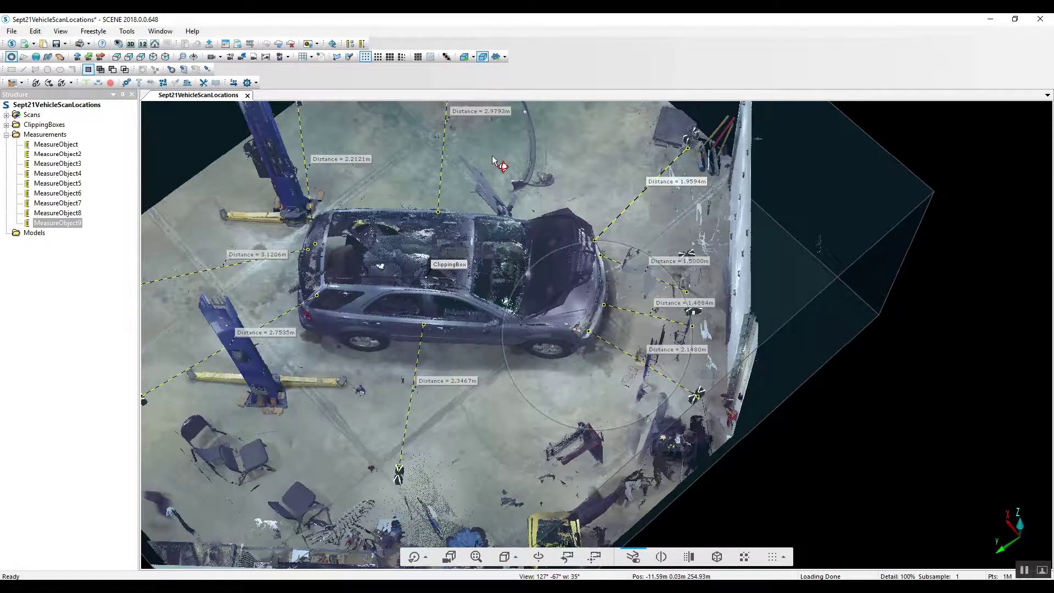
pyautogui.scroll(-5, 492, 159)
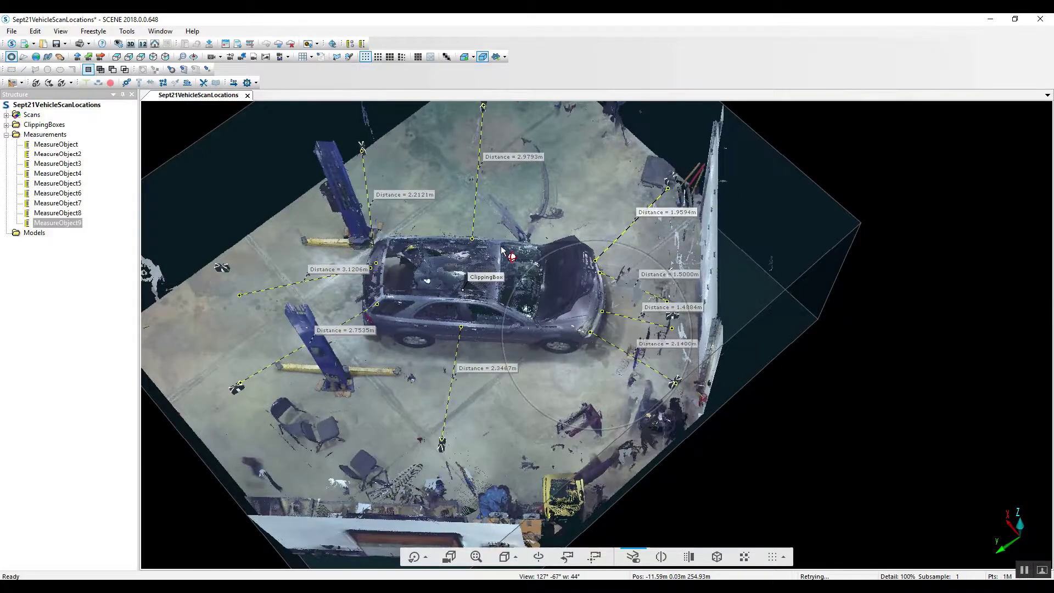
pyautogui.moveTo(488, 447); pyautogui.dragTo(465, 472)
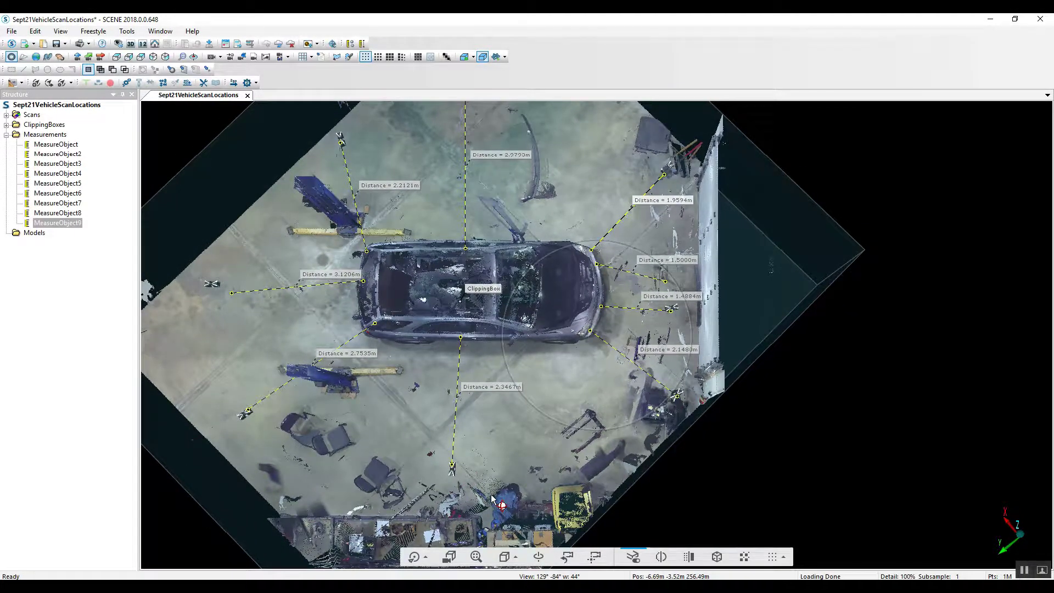
pyautogui.scroll(3, 491, 492)
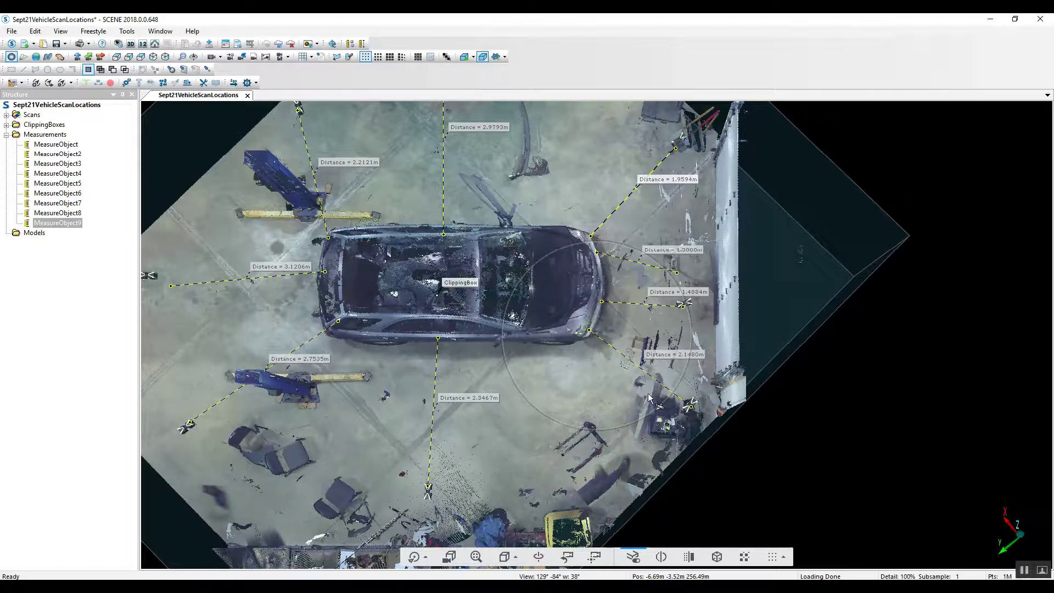
pyautogui.scroll(3, 680, 320)
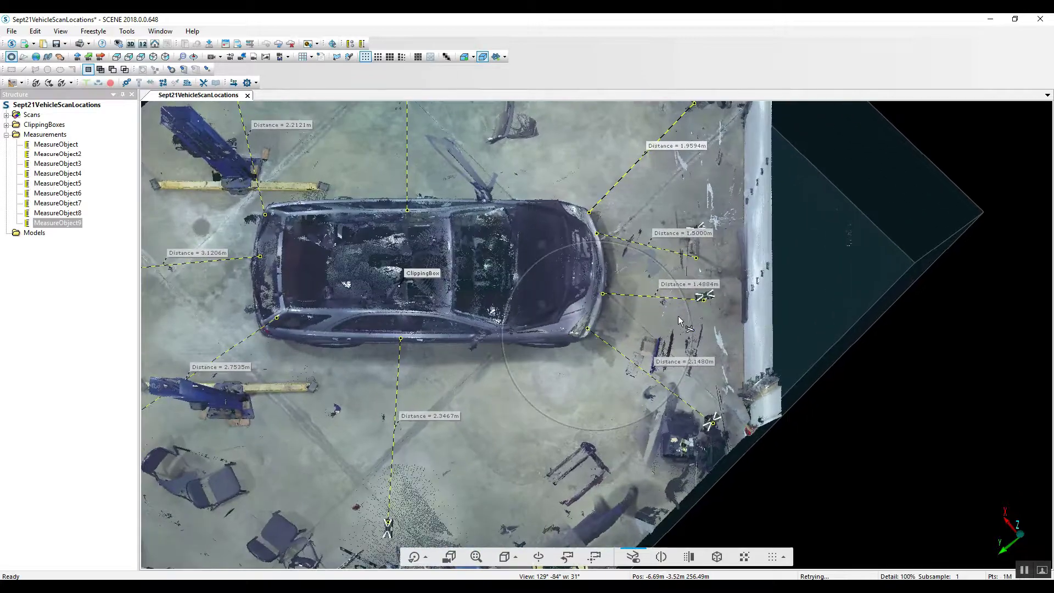
pyautogui.scroll(5, 680, 320)
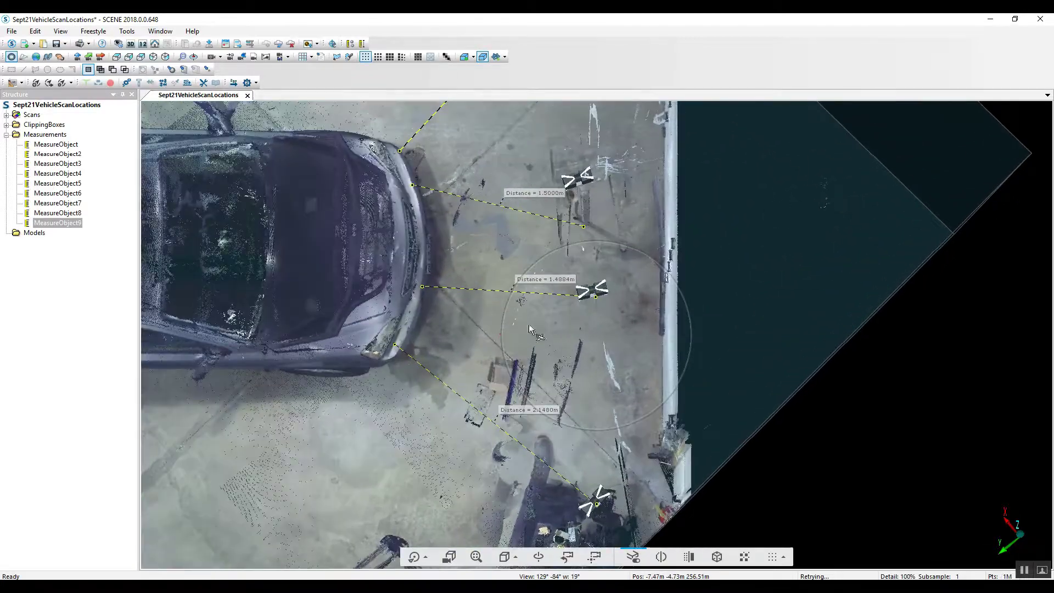
pyautogui.moveTo(529, 325); pyautogui.dragTo(548, 367, button='right')
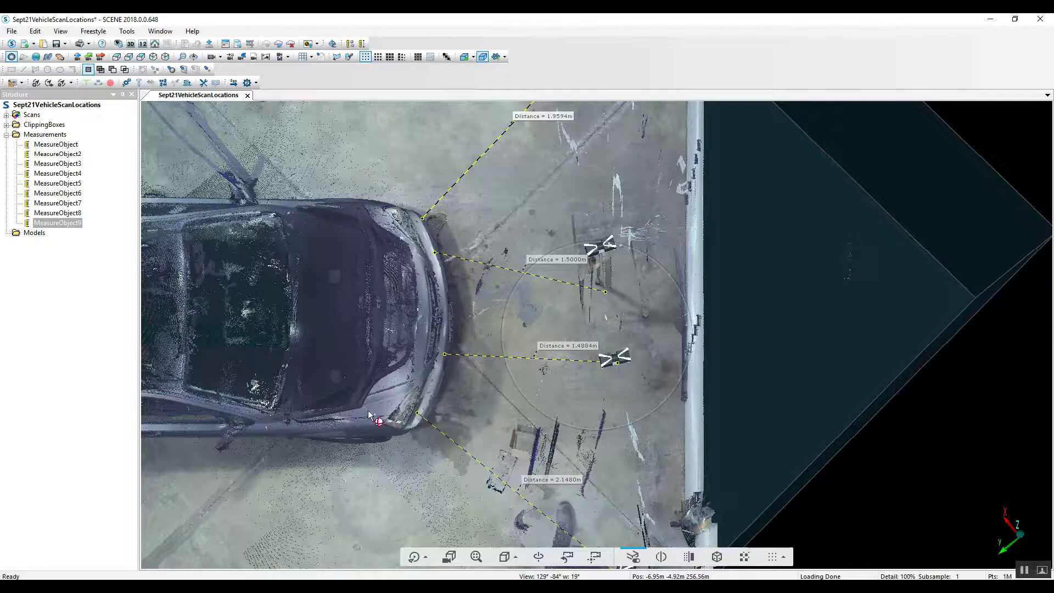
pyautogui.scroll(-5, 369, 414)
pyautogui.scroll(1, 533, 394)
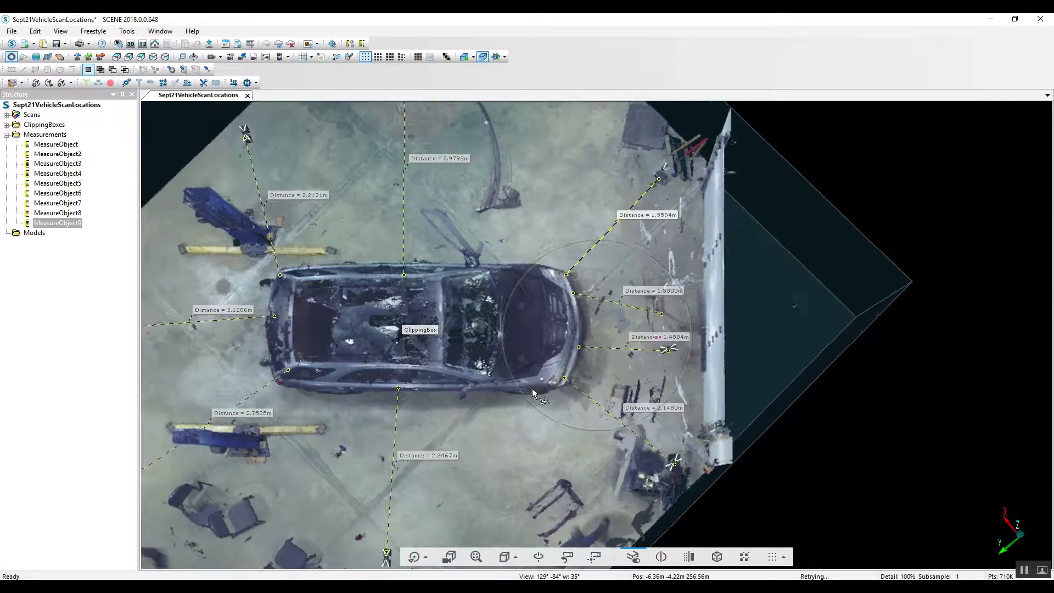
pyautogui.moveTo(532, 392); pyautogui.dragTo(375, 356)
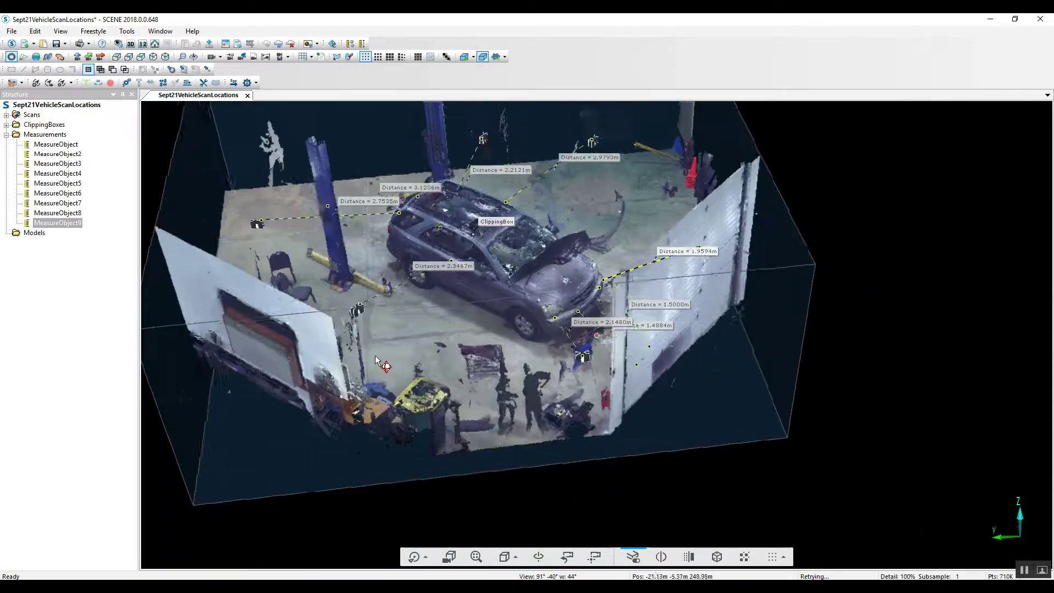
pyautogui.moveTo(410, 290); pyautogui.dragTo(752, 296)
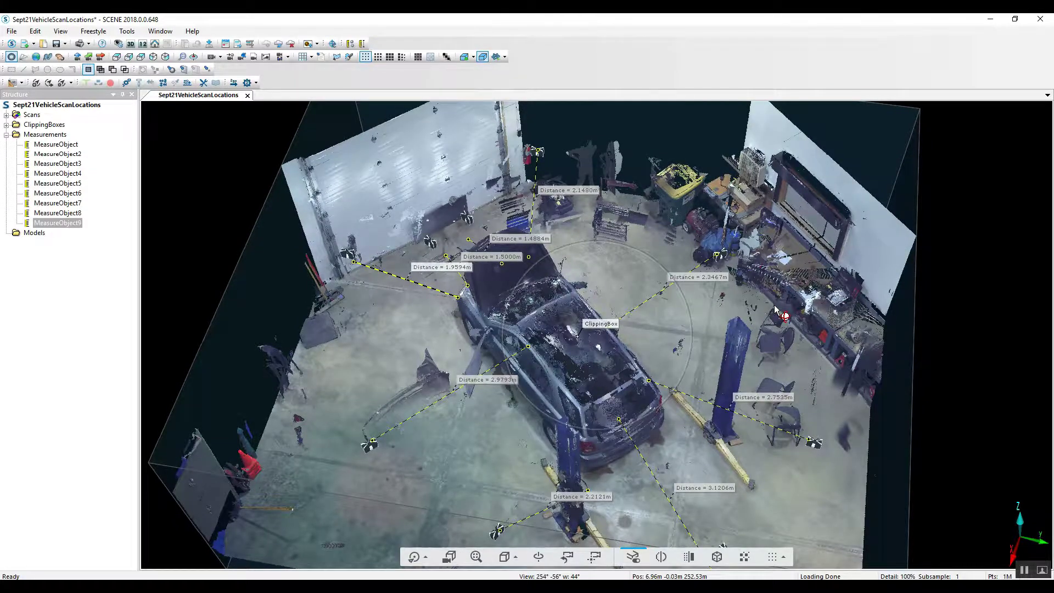